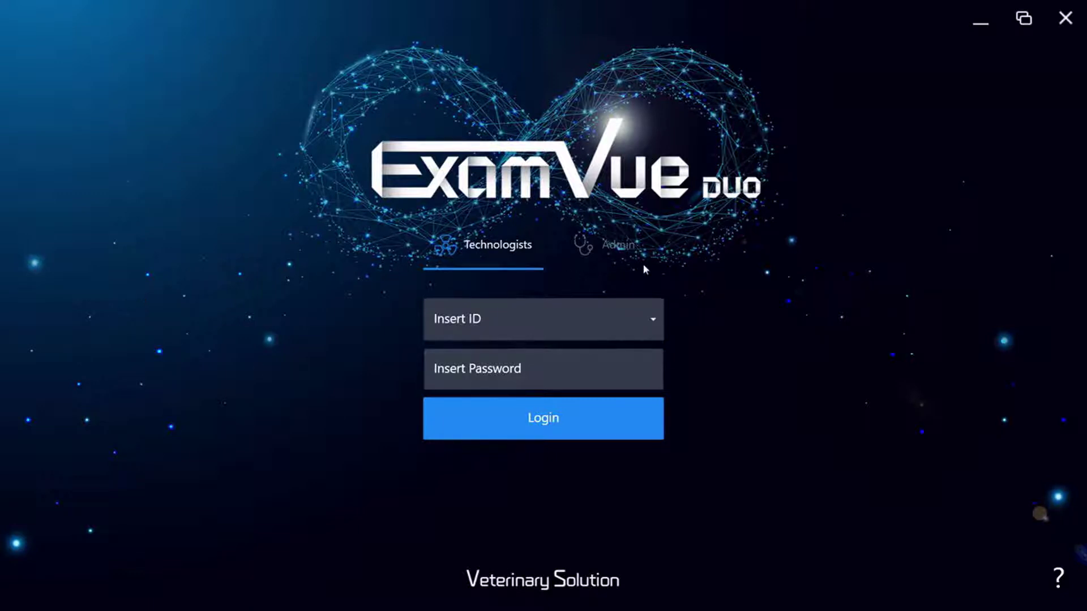
- Log in with the Admin account password to reach the empty Today MWL worklist
{"action": "left_click", "coordinate": [617, 245]}
{"action": "type", "text": "admin"}
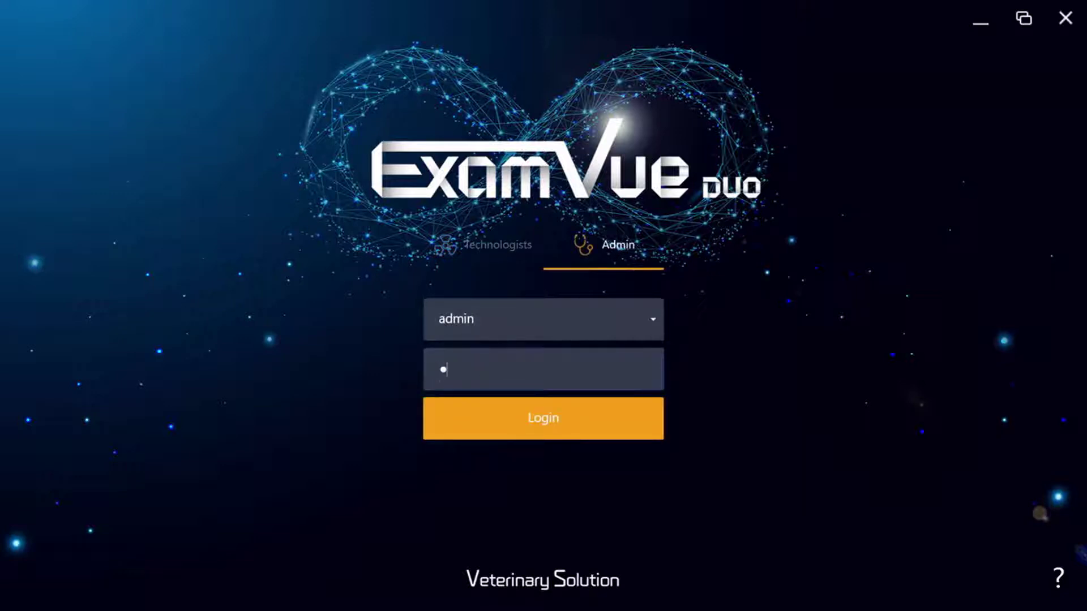
{"action": "key", "text": "Return"}
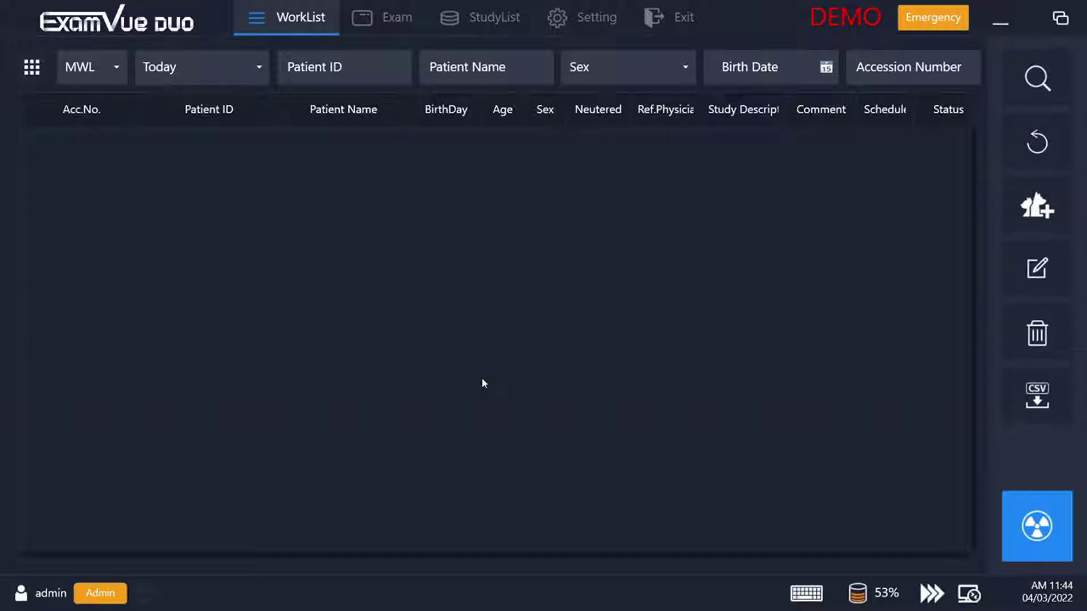
- Create a new patient record with ID 'demo video' and first name 'Sample'
{"action": "left_click", "coordinate": [1038, 206]}
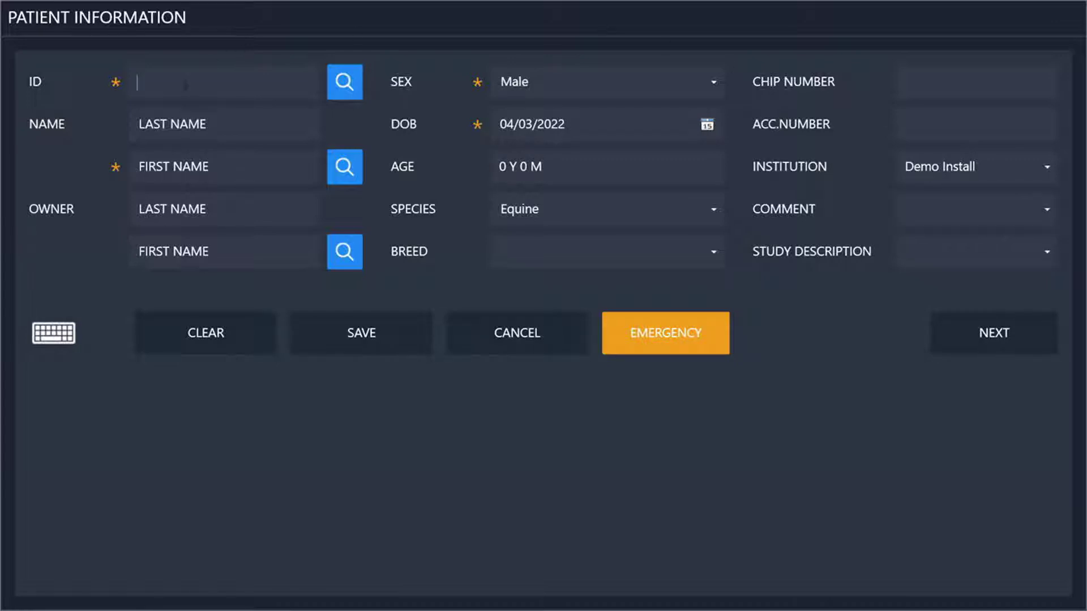
{"action": "type", "text": "demo"}
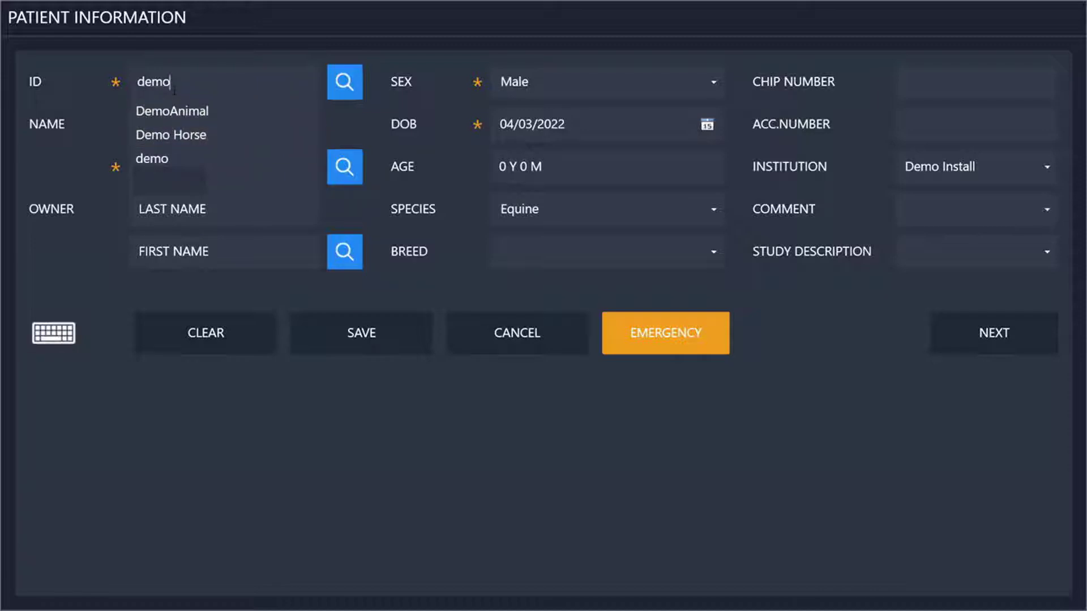
{"action": "type", "text": "video"}
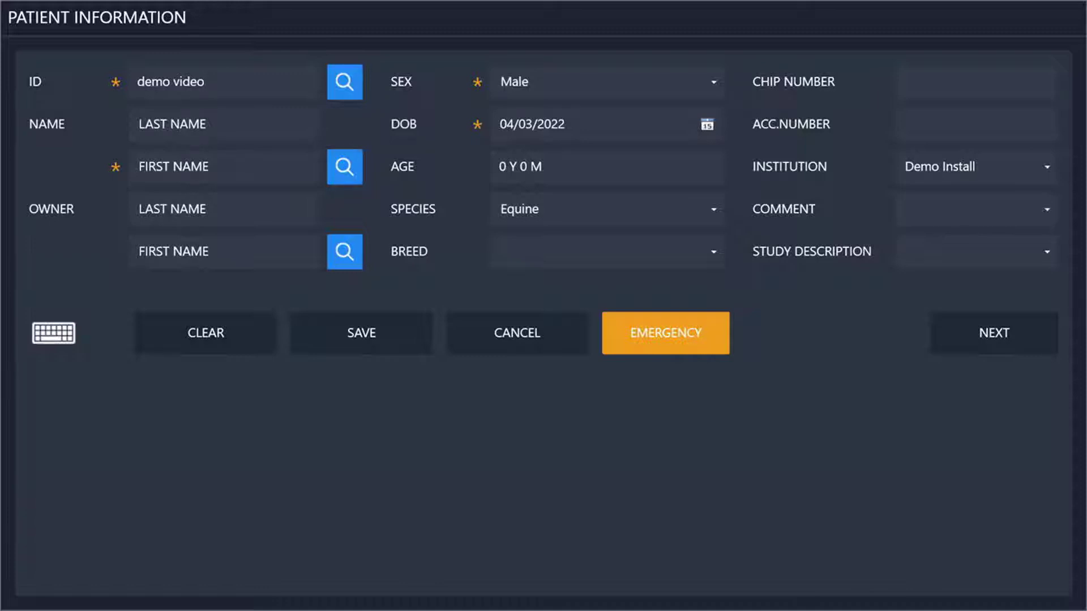
{"action": "left_click", "coordinate": [177, 165]}
{"action": "type", "text": "Sample"}
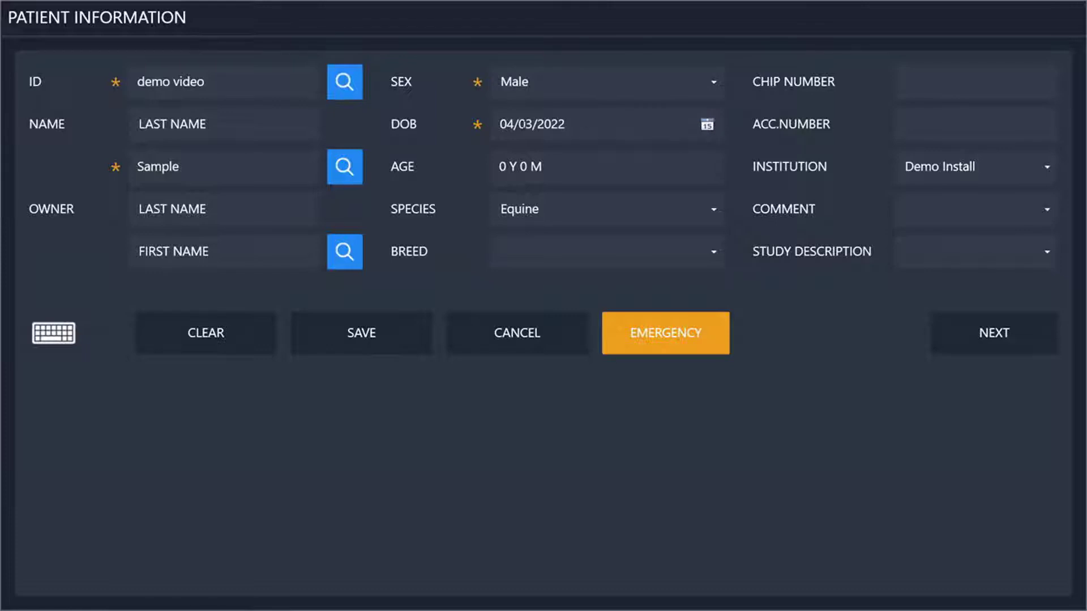
- Set the patient's date of birth to 1 February 2022
{"action": "left_click", "coordinate": [679, 124]}
{"action": "left_click", "coordinate": [512, 150]}
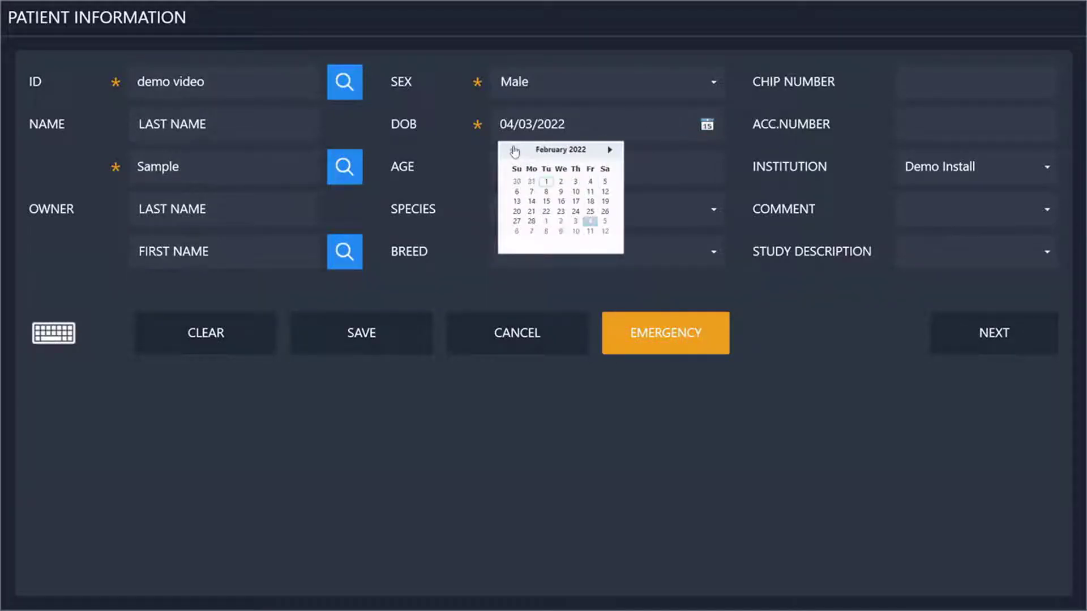
{"action": "left_click", "coordinate": [547, 181]}
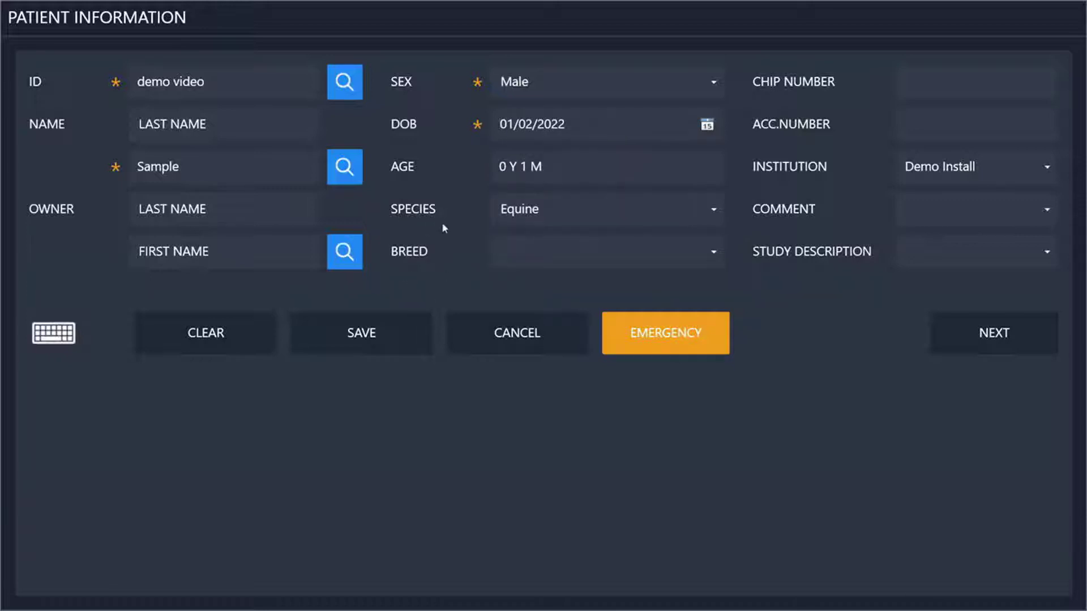
- Make the patient a Canine Alaskan Klee Kai and continue to Study Information
{"action": "left_click", "coordinate": [665, 208]}
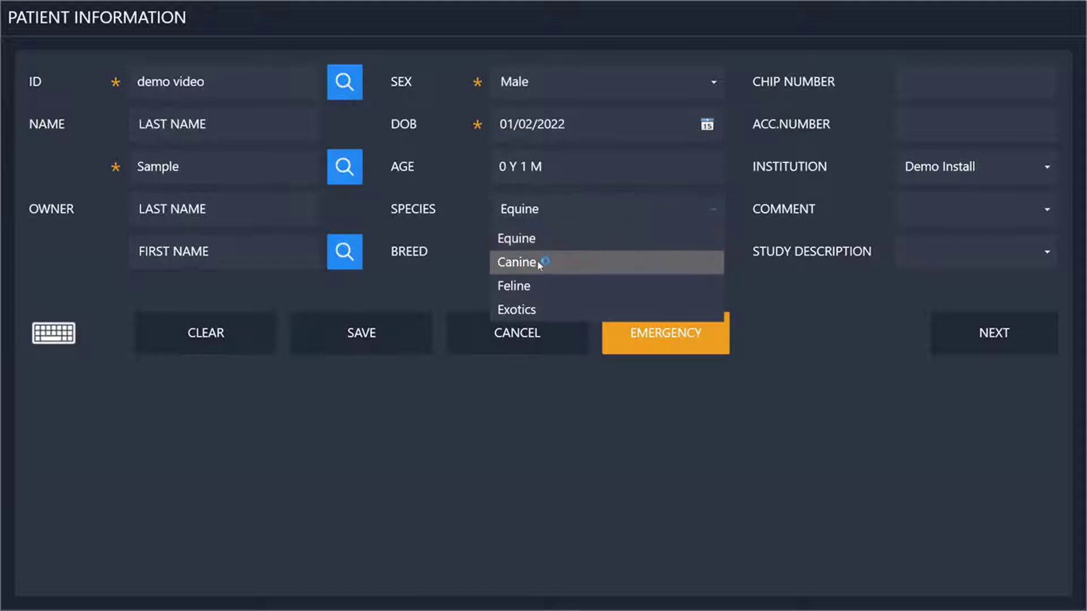
{"action": "left_click", "coordinate": [538, 262]}
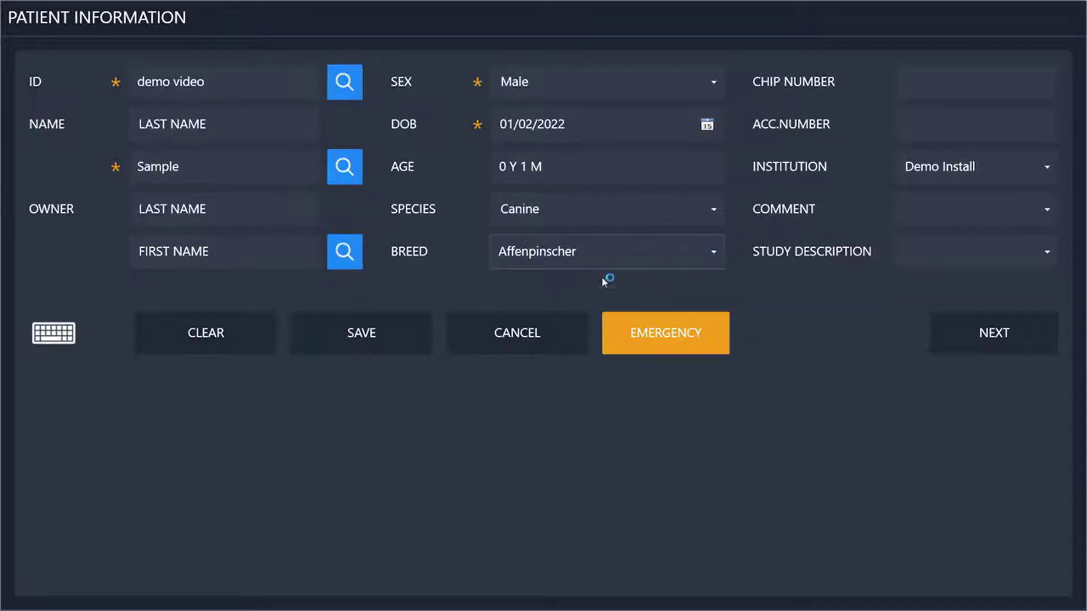
{"action": "left_click", "coordinate": [706, 250]}
{"action": "left_click", "coordinate": [552, 389]}
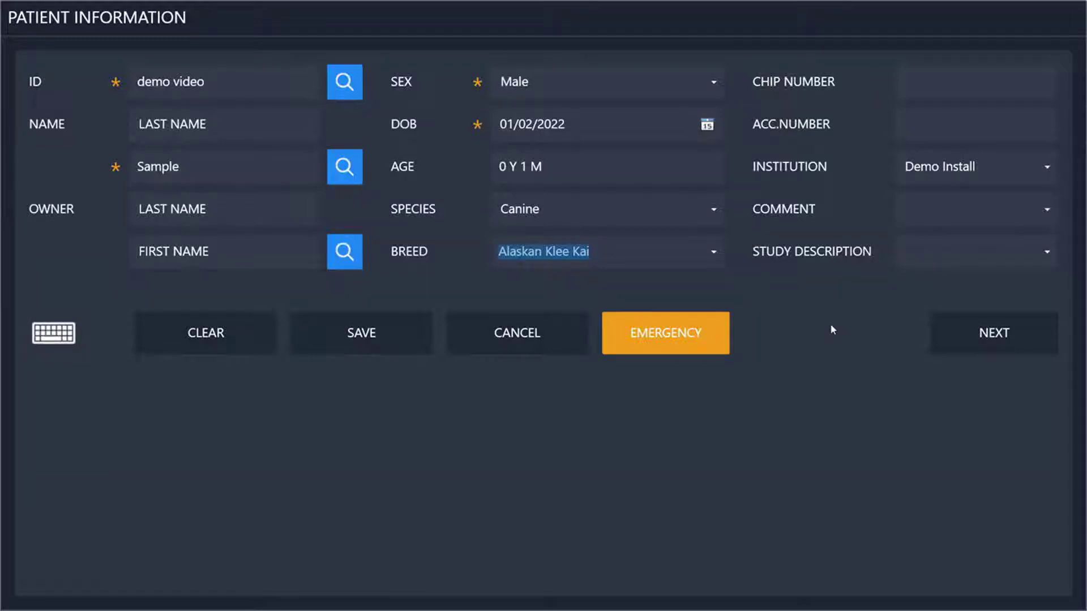
{"action": "left_click", "coordinate": [996, 347]}
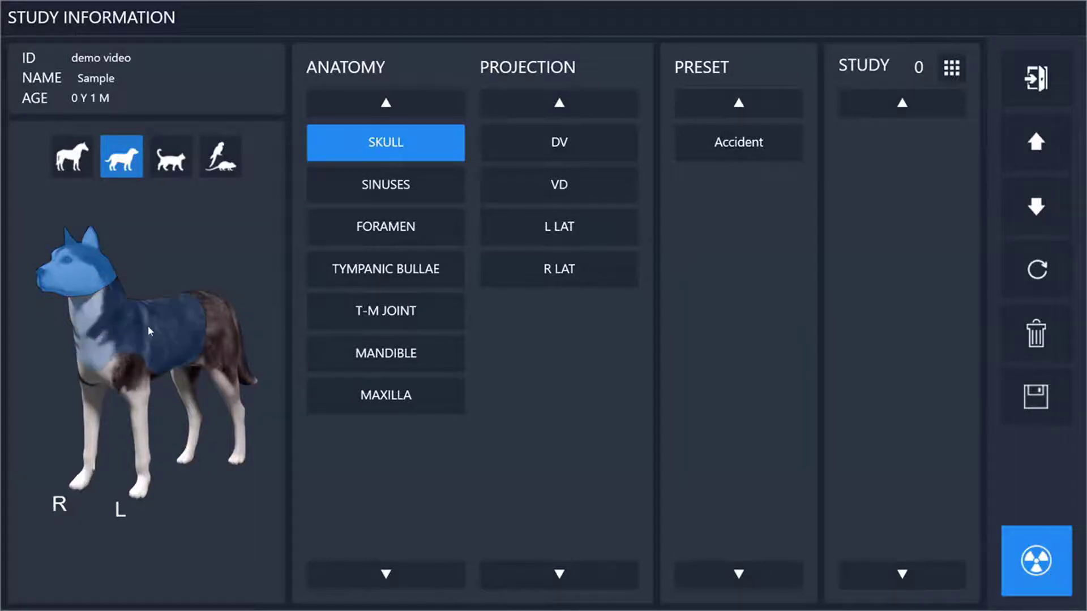
- Browse the dog model's regions and add the thorax R LAT view
{"action": "left_click", "coordinate": [147, 326]}
{"action": "left_click", "coordinate": [227, 343]}
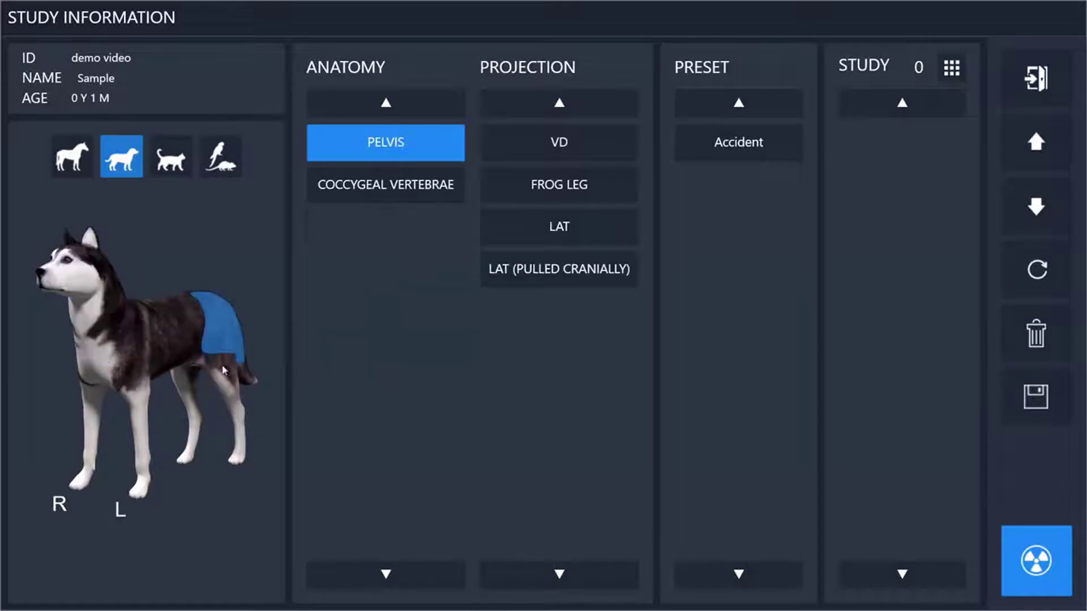
{"action": "left_click", "coordinate": [230, 382]}
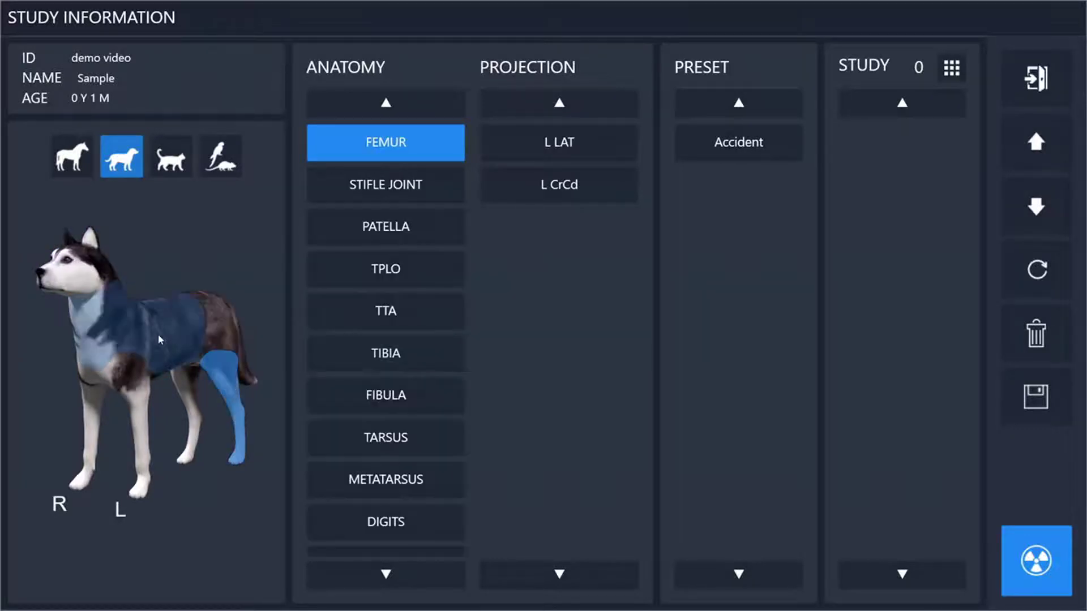
{"action": "left_click", "coordinate": [158, 335]}
{"action": "left_click", "coordinate": [535, 156]}
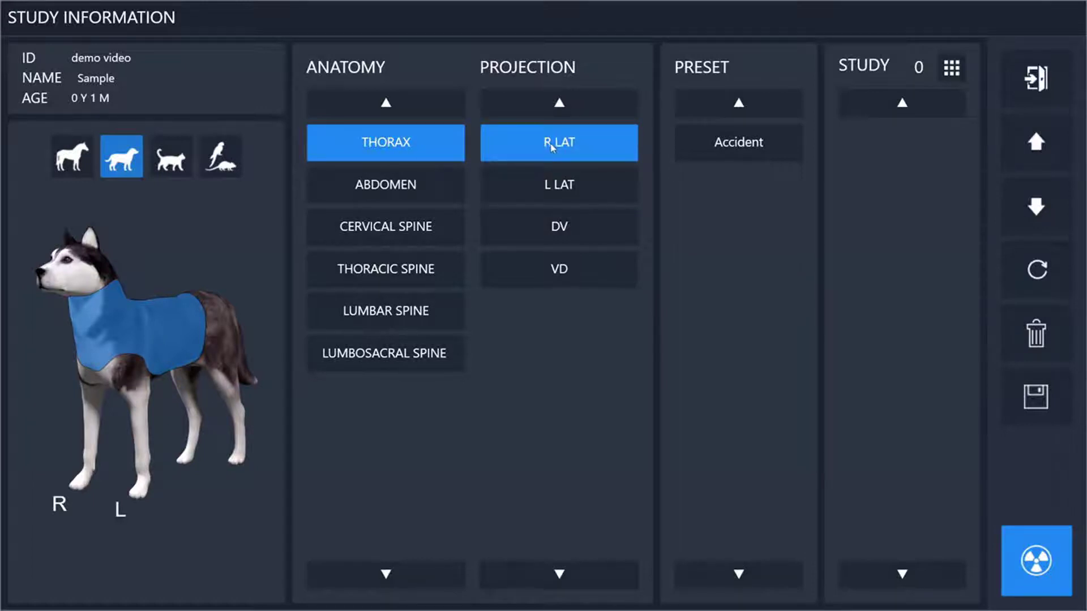
- Add abdomen R LAT and VD views, then apply the Accident preset for nine views
{"action": "left_click", "coordinate": [400, 193]}
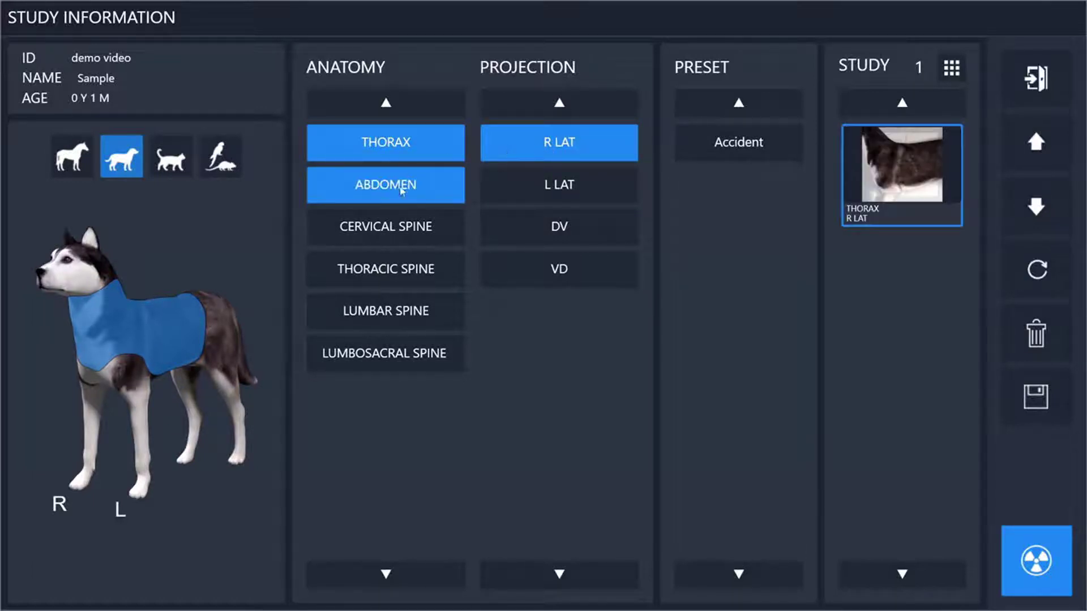
{"action": "left_click", "coordinate": [568, 152]}
{"action": "left_click", "coordinate": [553, 229]}
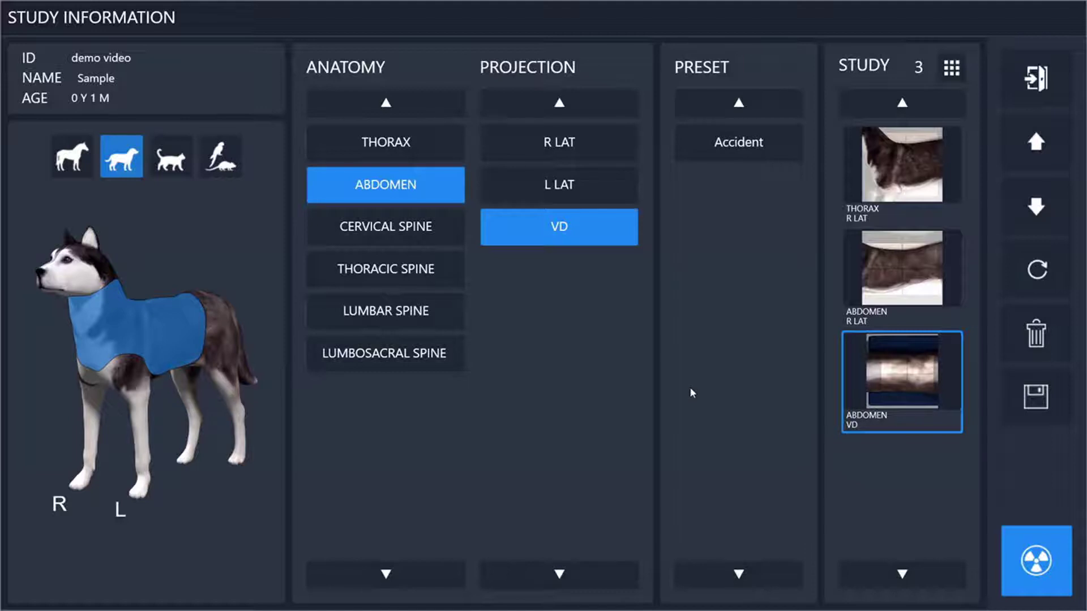
{"action": "left_click", "coordinate": [689, 139]}
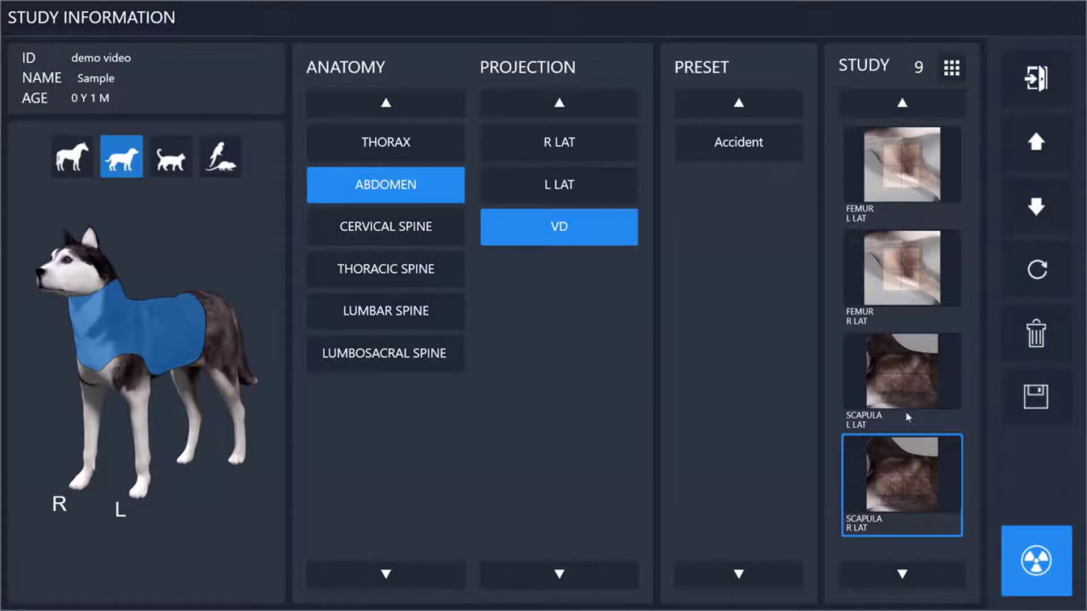
- Delete the SCAPULA R LAT view, leaving eight views, and start the exam
{"action": "left_click", "coordinate": [1036, 143]}
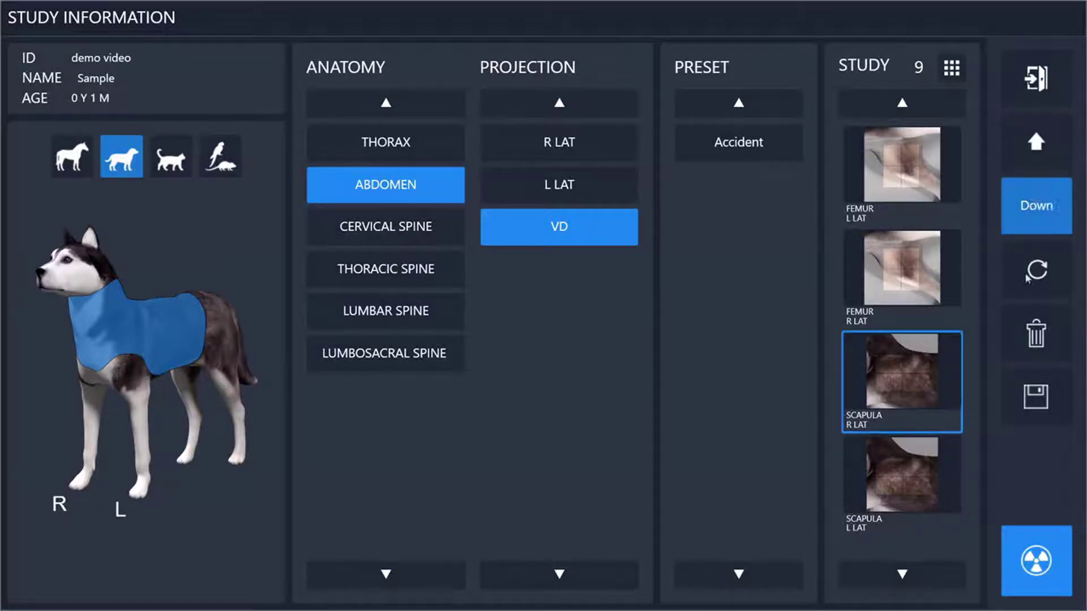
{"action": "left_click", "coordinate": [1036, 334]}
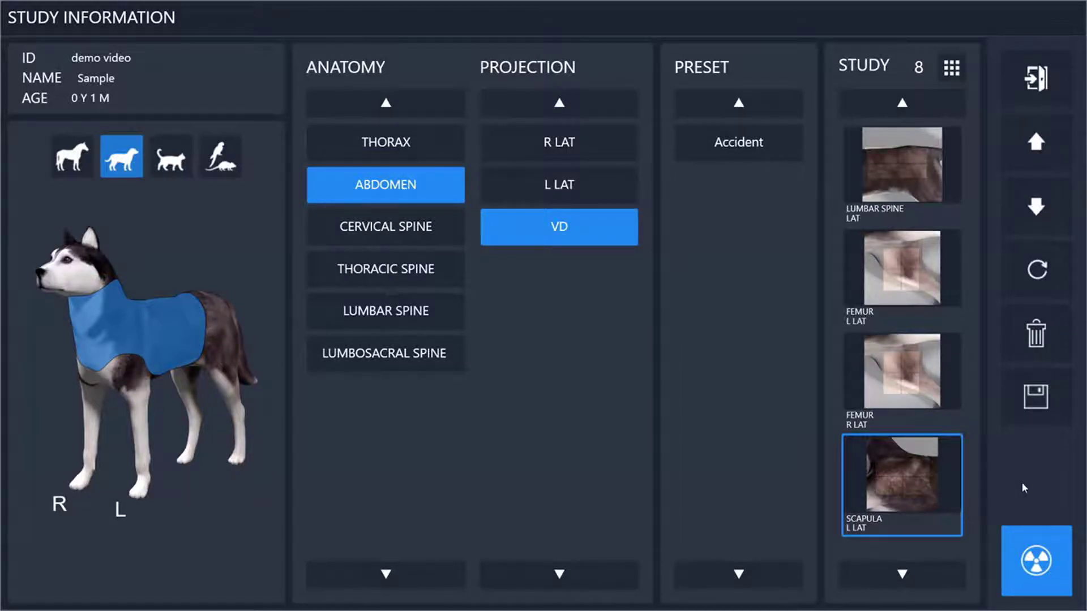
{"action": "left_click", "coordinate": [1030, 574]}
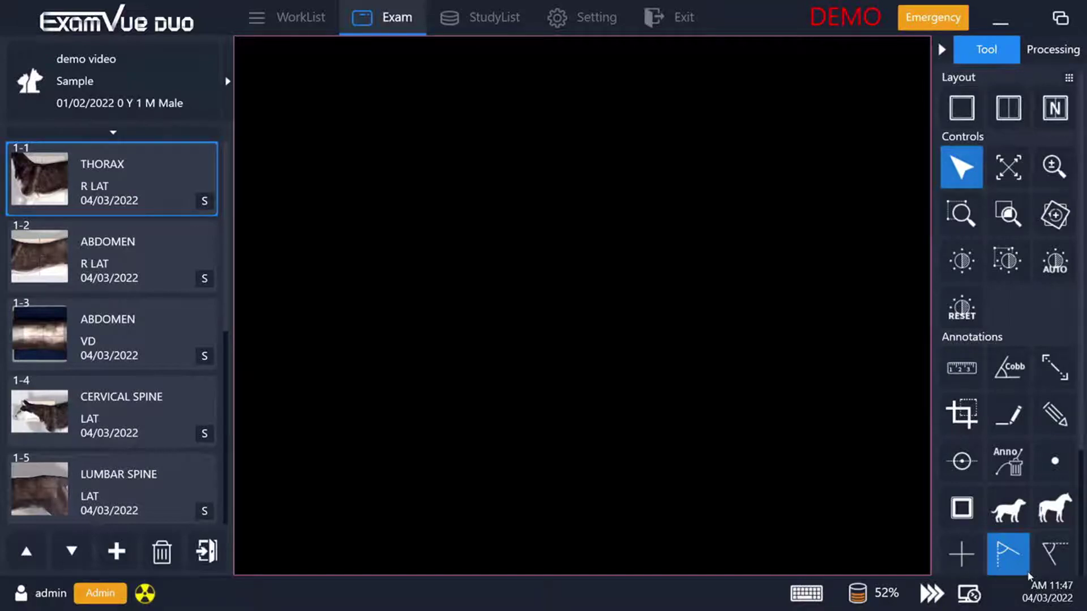
- Capture the thorax R LAT radiograph as Series 1 Image 1
{"action": "left_click", "coordinate": [145, 598]}
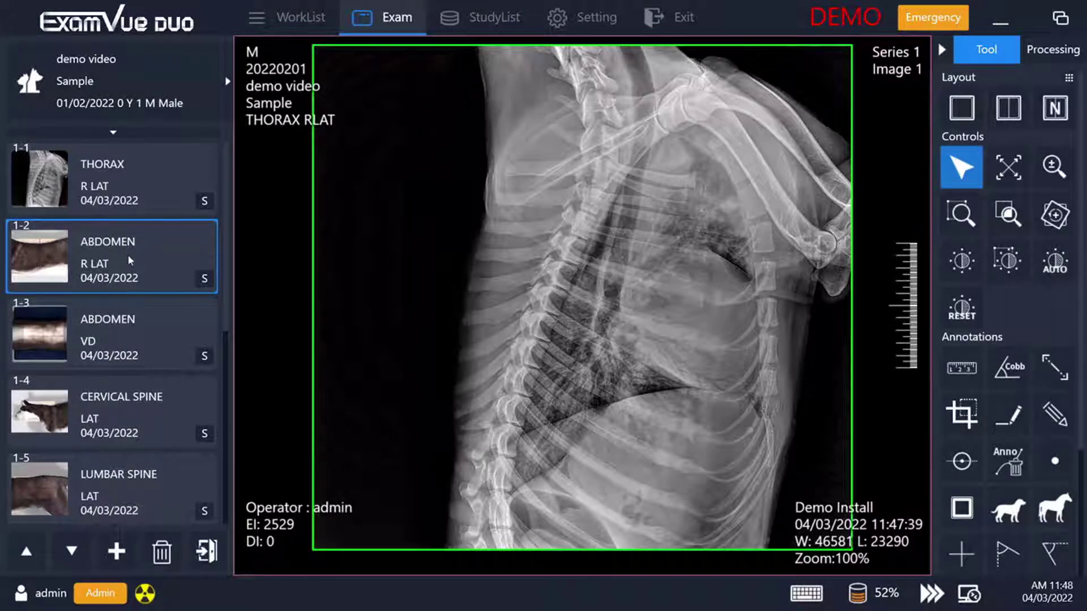
- Open the ABDOMEN R LAT positioning guide showing SID 100, 60 kVp, 100 mA, 50 mS
{"action": "double_click", "coordinate": [127, 253]}
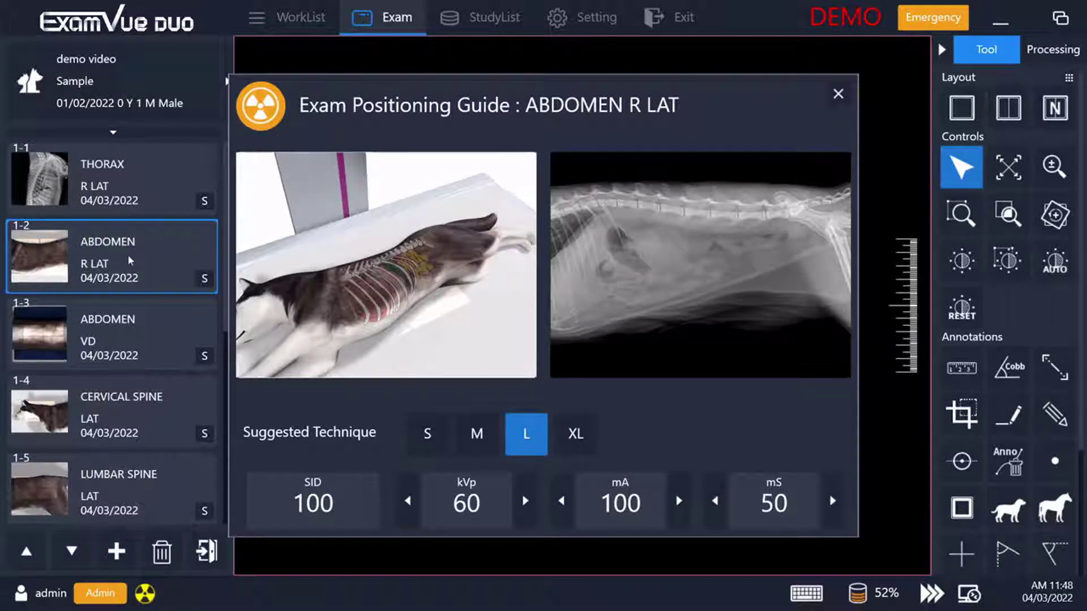
- Capture the abdomen R LAT image, then open the thorax thumbnail's action menu
{"action": "left_click", "coordinate": [146, 594]}
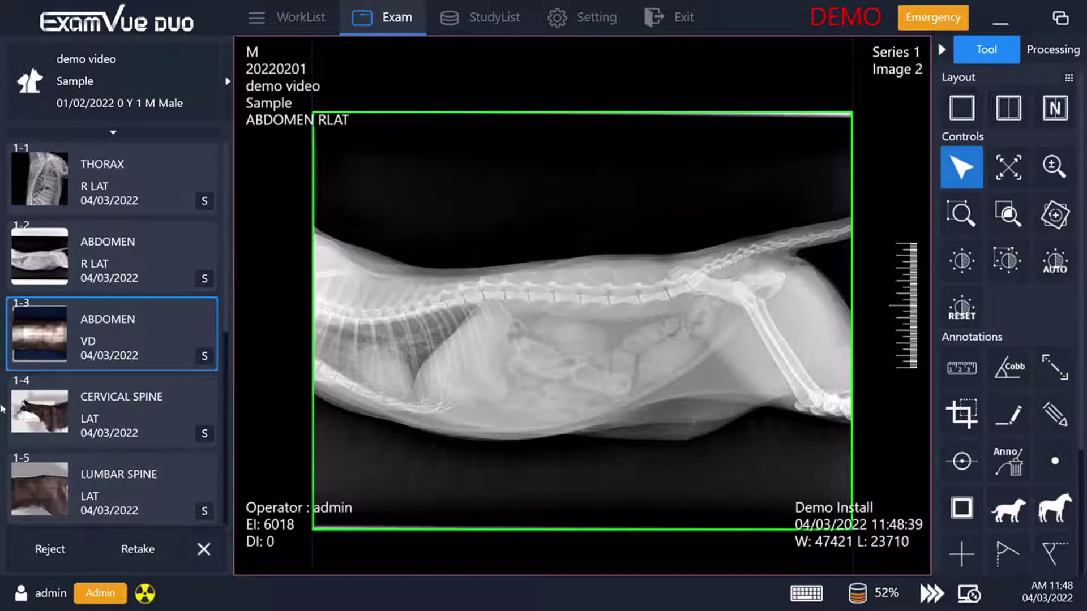
{"action": "right_click", "coordinate": [100, 186]}
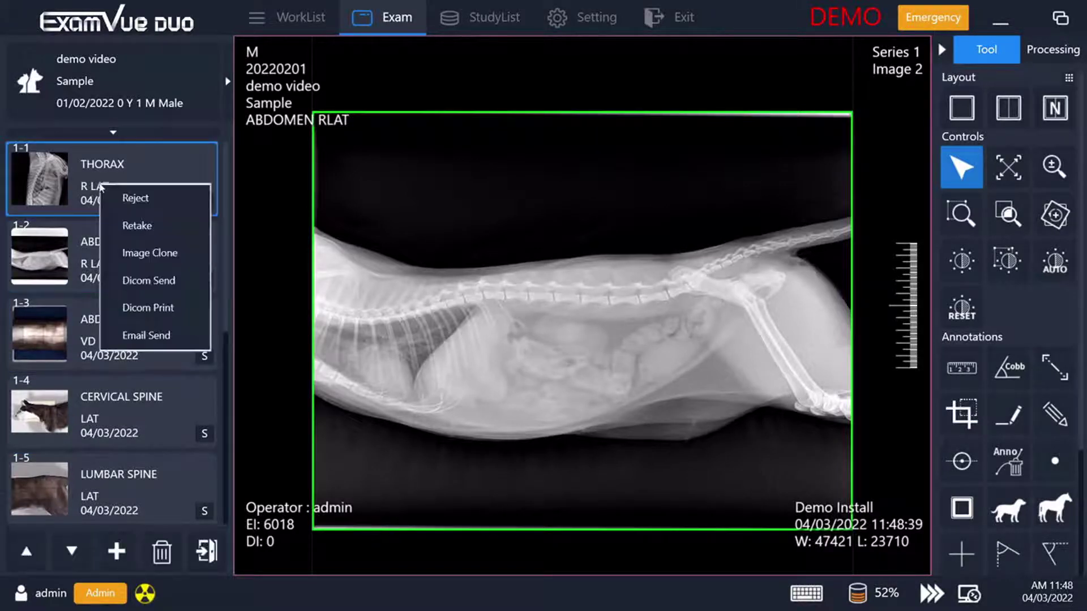